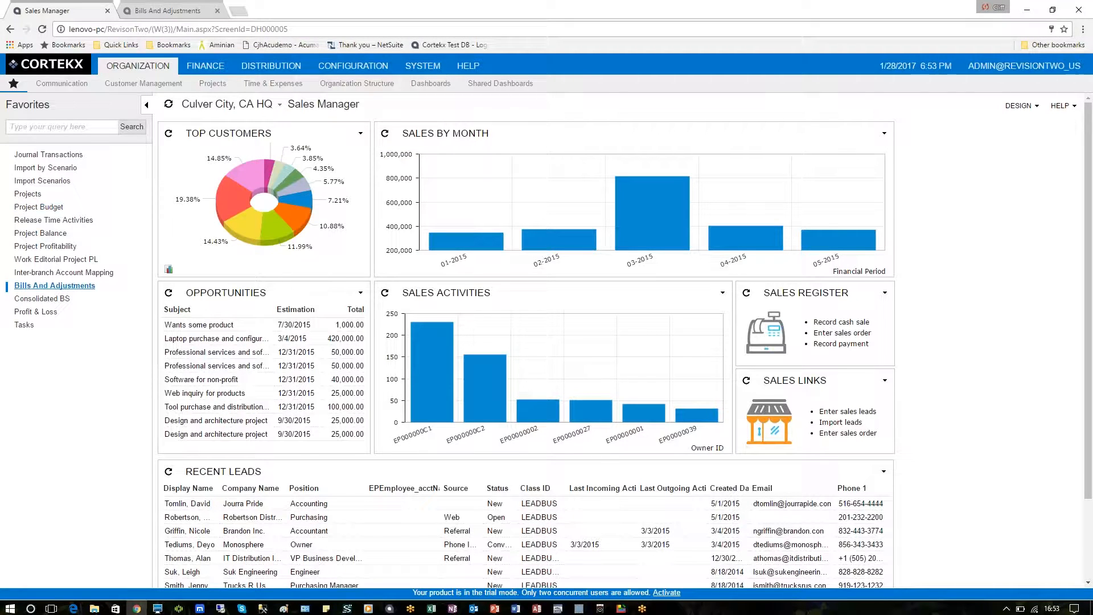
Step: Bring up the Bills And Adjustments form and set the new bill's vendor reference to INV001
{"action": "right_click", "coordinate": [44, 290]}
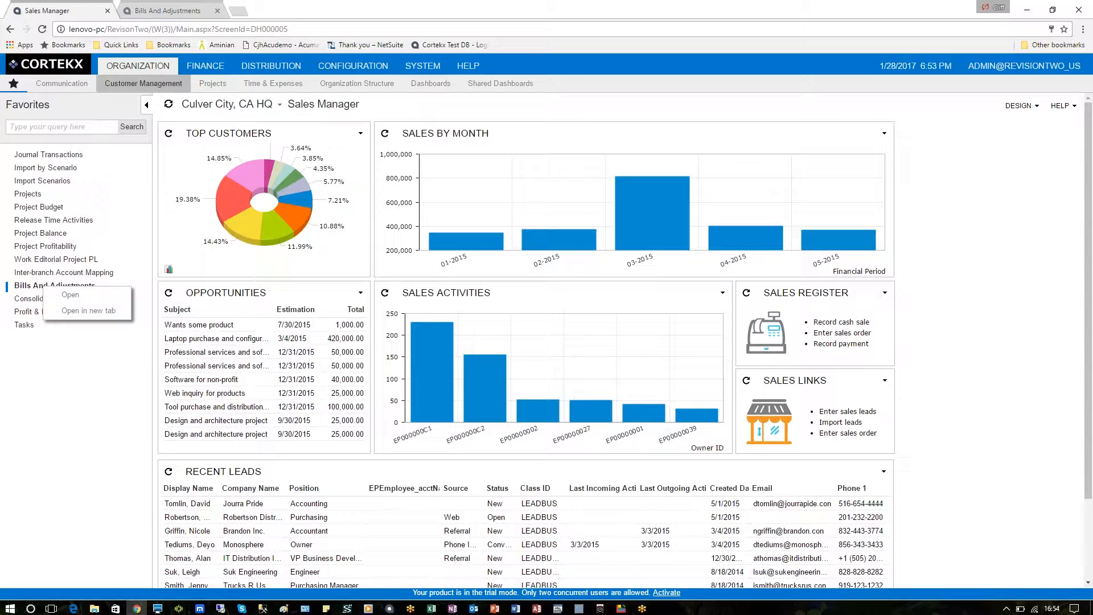
{"action": "left_click", "coordinate": [163, 13]}
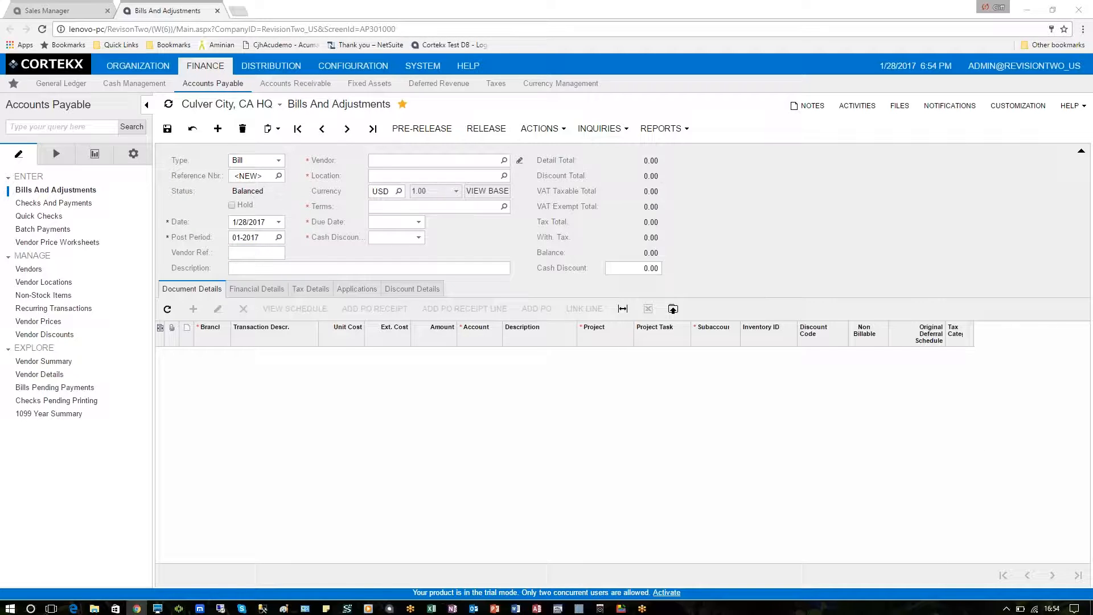
{"action": "left_click", "coordinate": [248, 177]}
{"action": "key", "text": "Tab"}
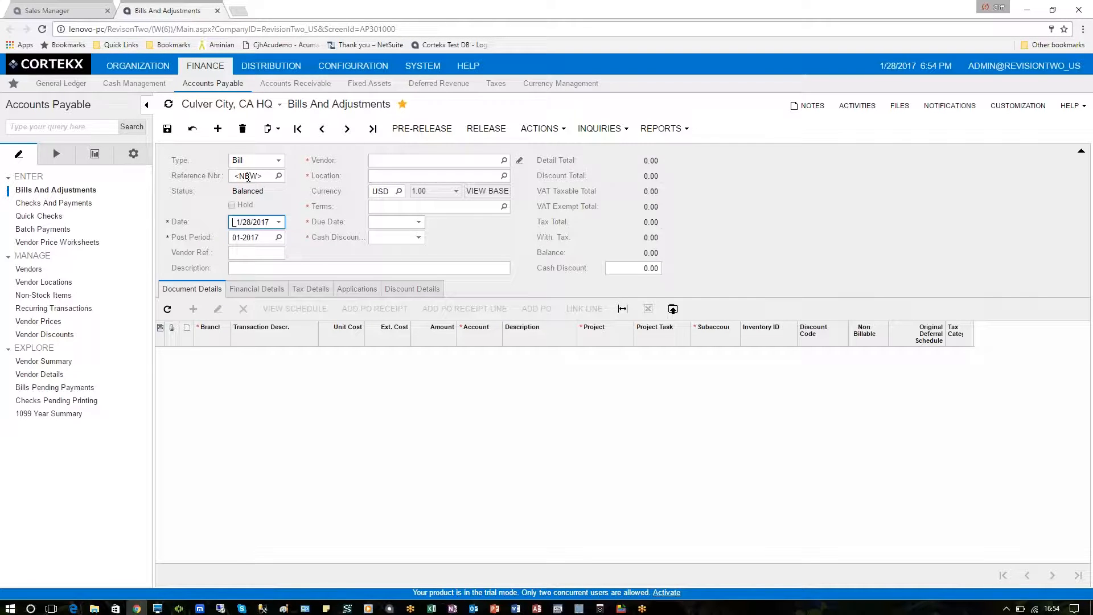
{"action": "key", "text": "Tab"}
{"action": "key", "text": "Tab"}
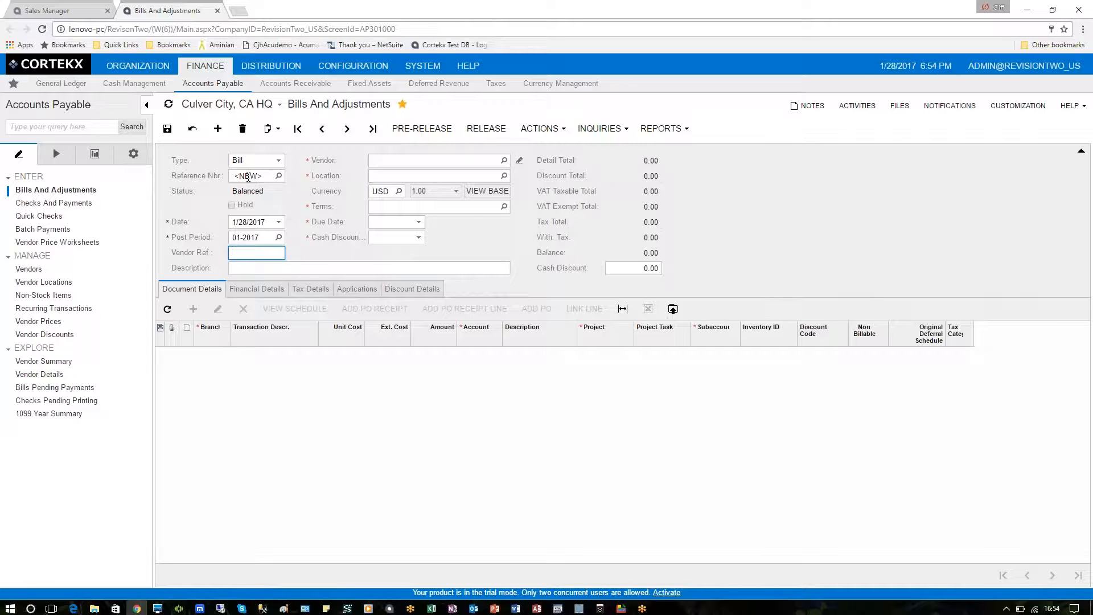
{"action": "type", "text": "INV001"}
{"action": "key", "text": "Tab"}
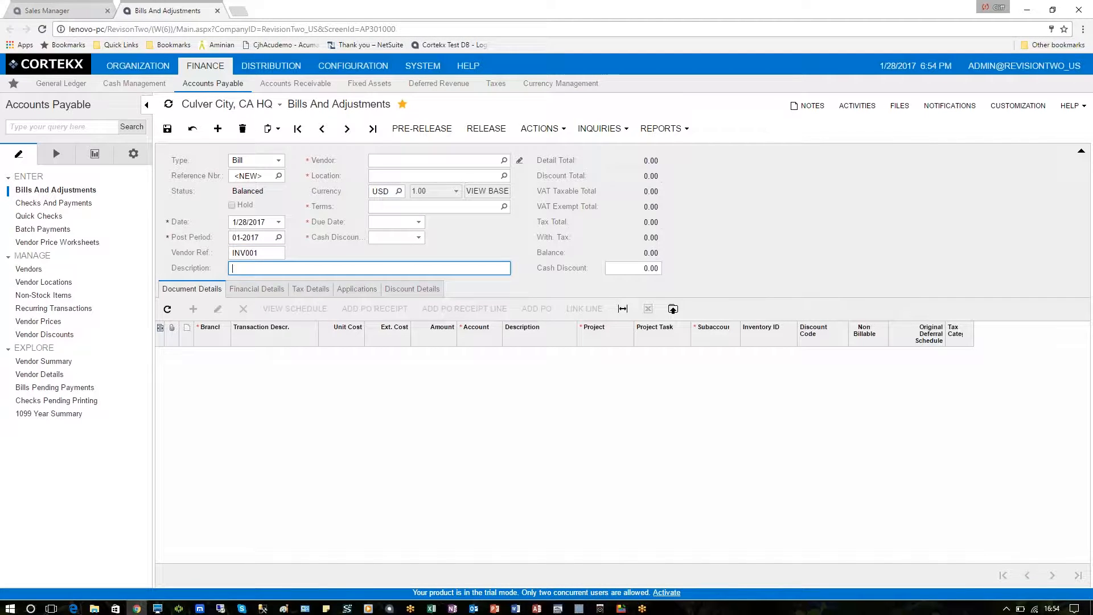
Step: Leave the bill's description blank and choose AAFITZ as its vendor
{"action": "key", "text": "Tab"}
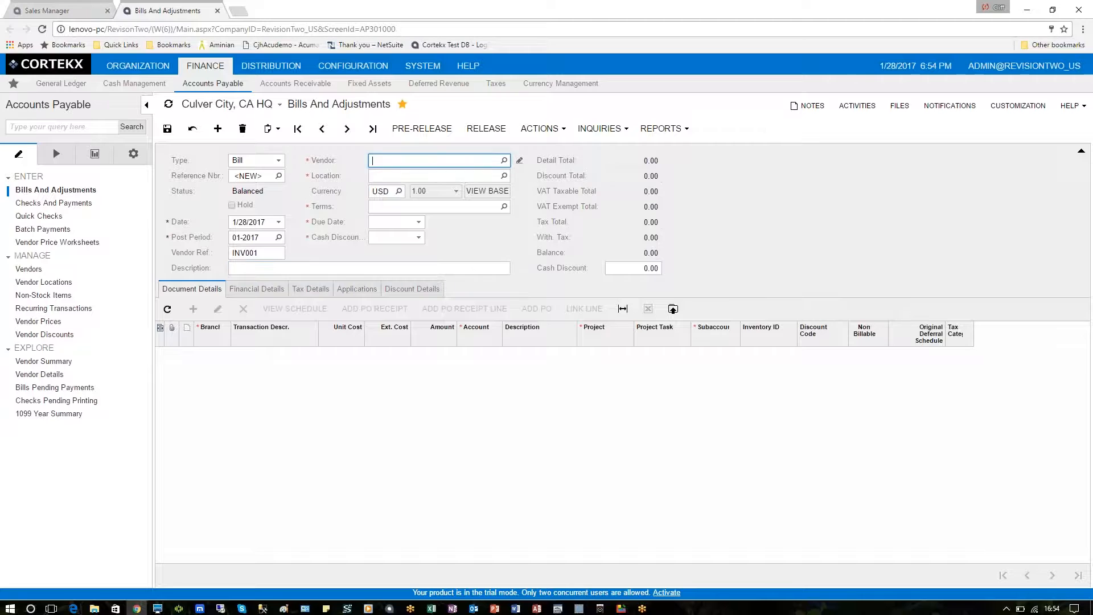
{"action": "type", "text": "aa"}
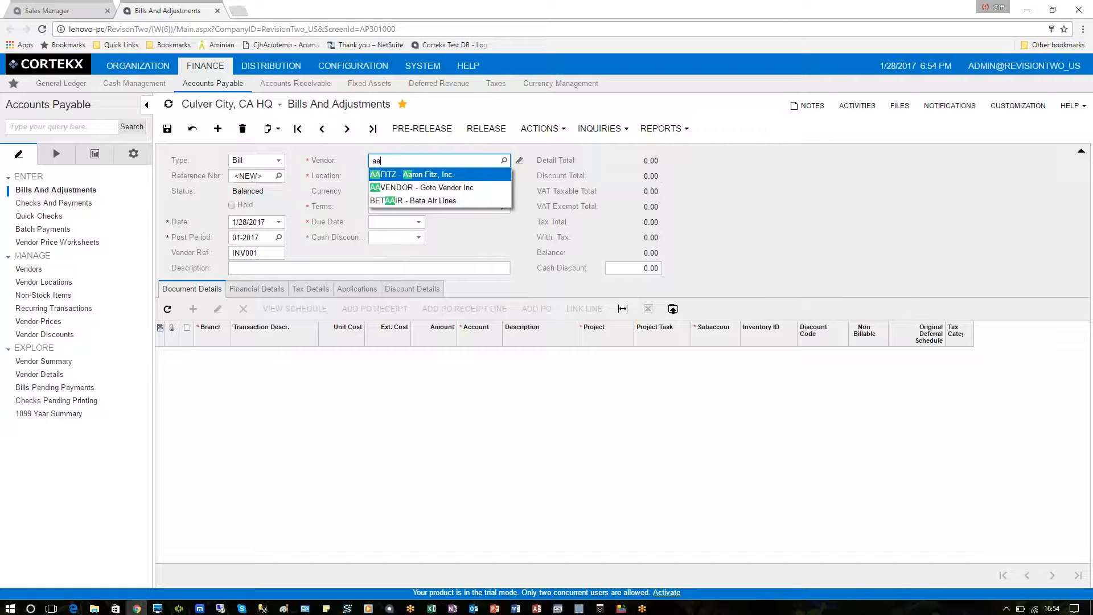
{"action": "key", "text": "Down"}
{"action": "key", "text": "Down"}
{"action": "key", "text": "Up"}
{"action": "key", "text": "Up"}
{"action": "key", "text": "Tab"}
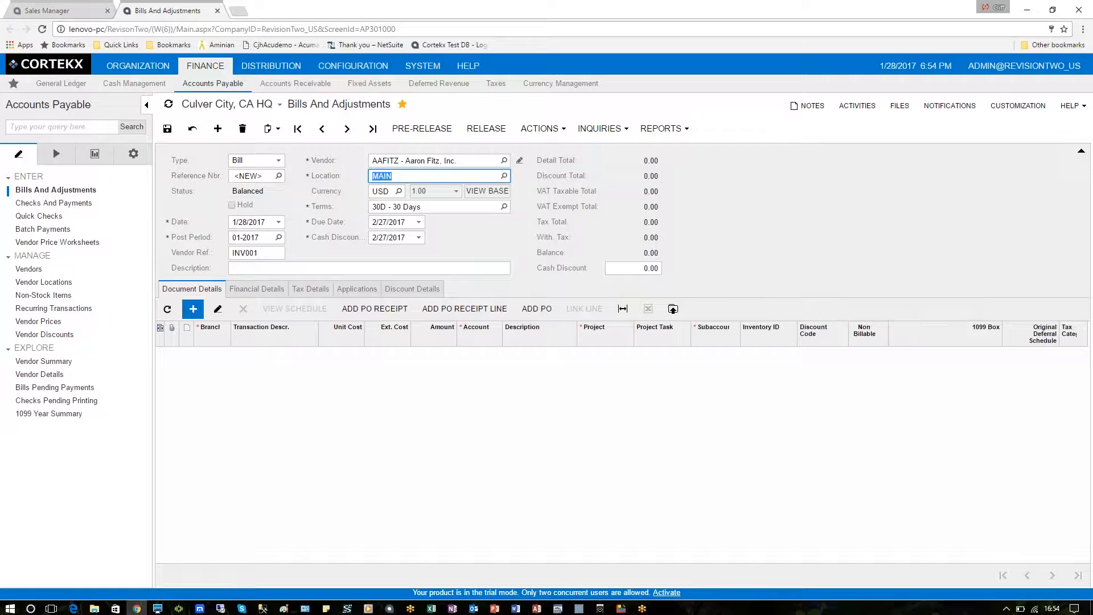
Step: Add a document detail line for branch HQ with an extended cost of 100 and project X
{"action": "left_click", "coordinate": [193, 309]}
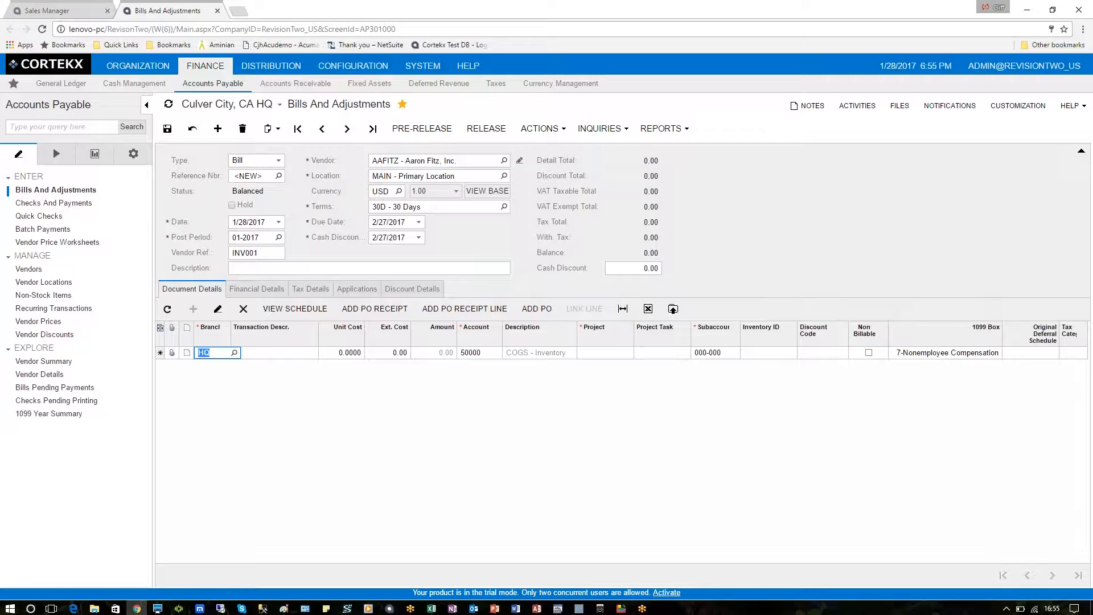
{"action": "key", "text": "Tab"}
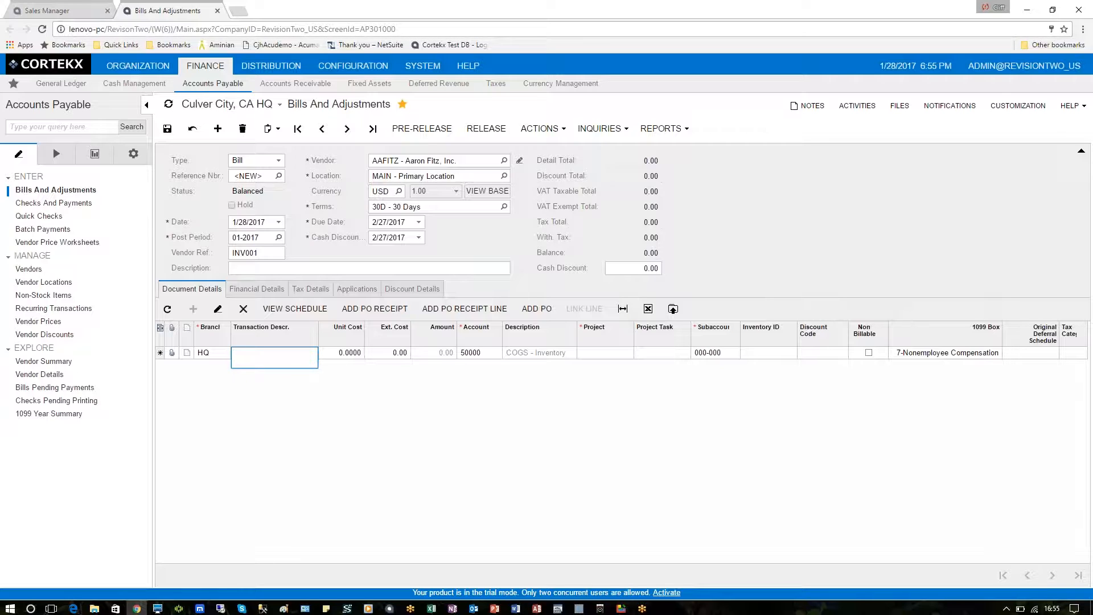
{"action": "key", "text": "Tab"}
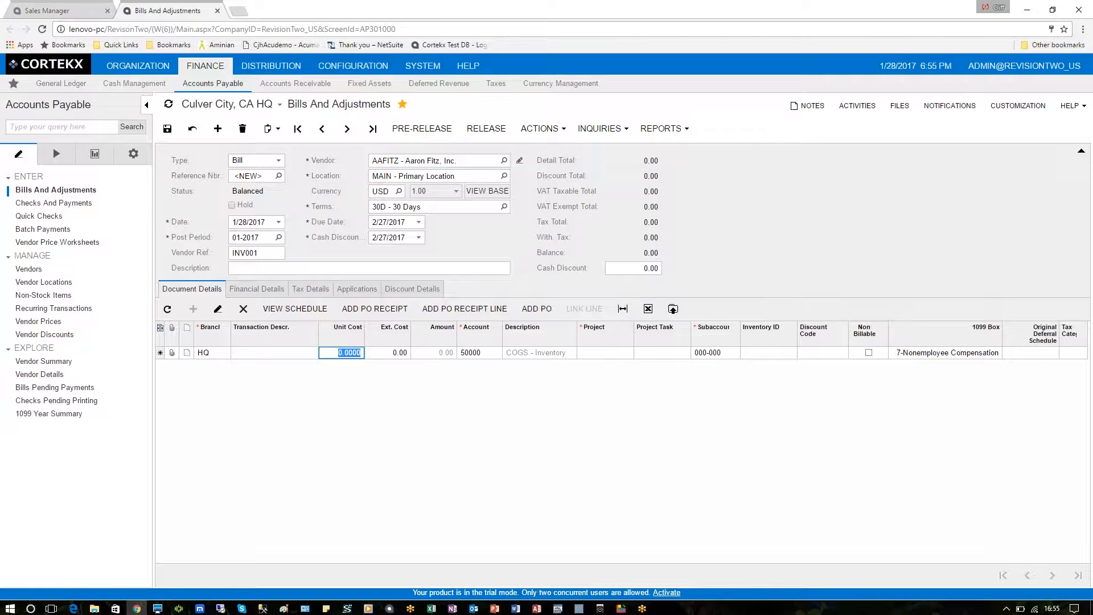
{"action": "key", "text": "Tab"}
{"action": "type", "text": "100"}
{"action": "key", "text": "Tab"}
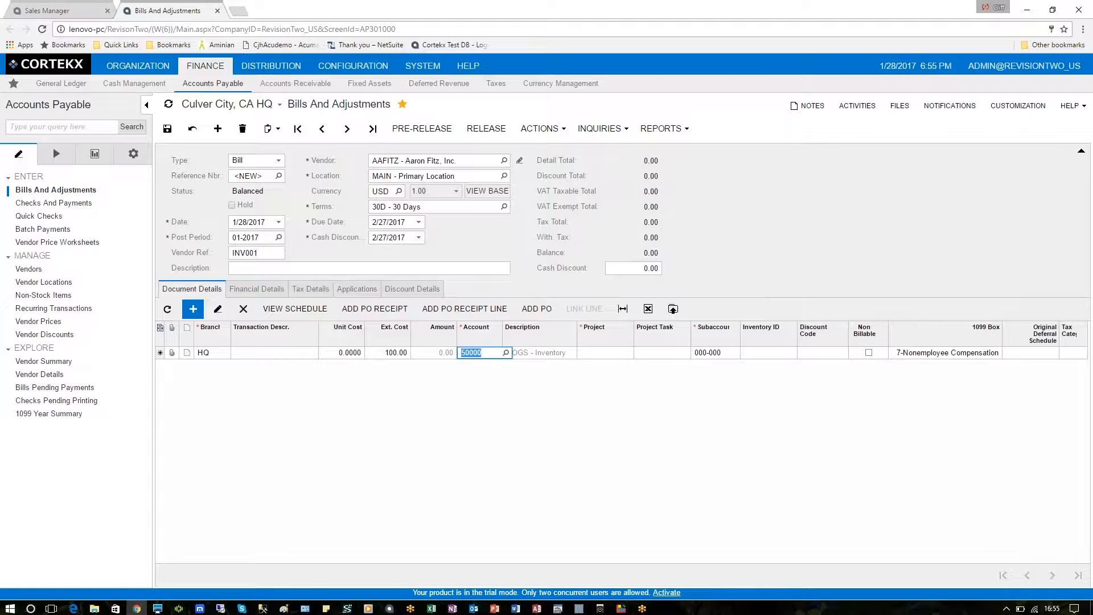
{"action": "key", "text": "Tab"}
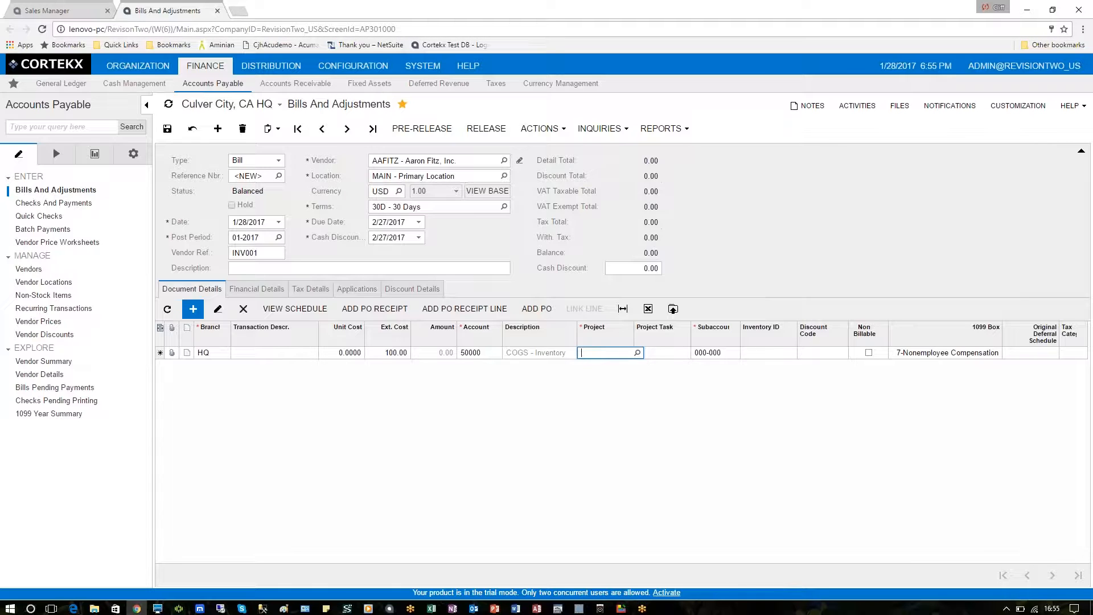
{"action": "type", "text": "x"}
{"action": "key", "text": "Tab"}
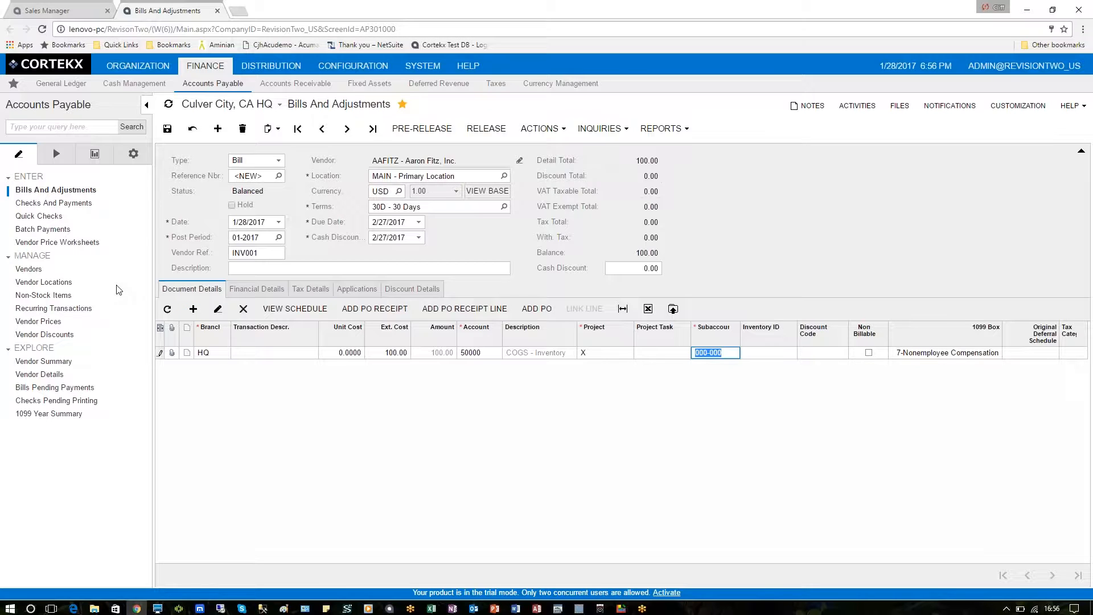
Step: Save the new bill and release it
{"action": "key", "text": "ctrl+s"}
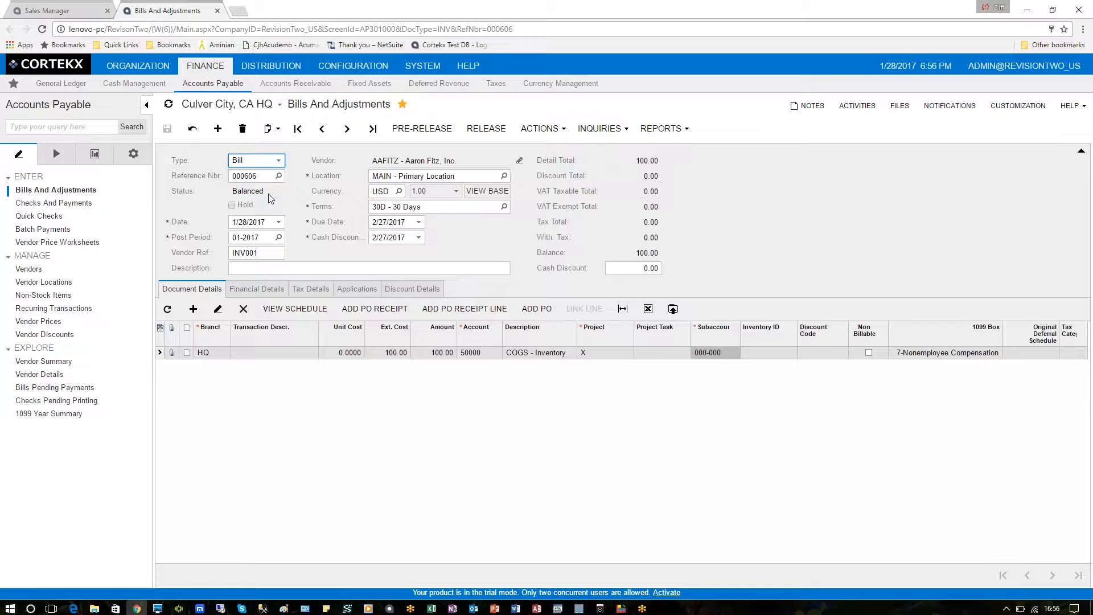
{"action": "left_click", "coordinate": [486, 128]}
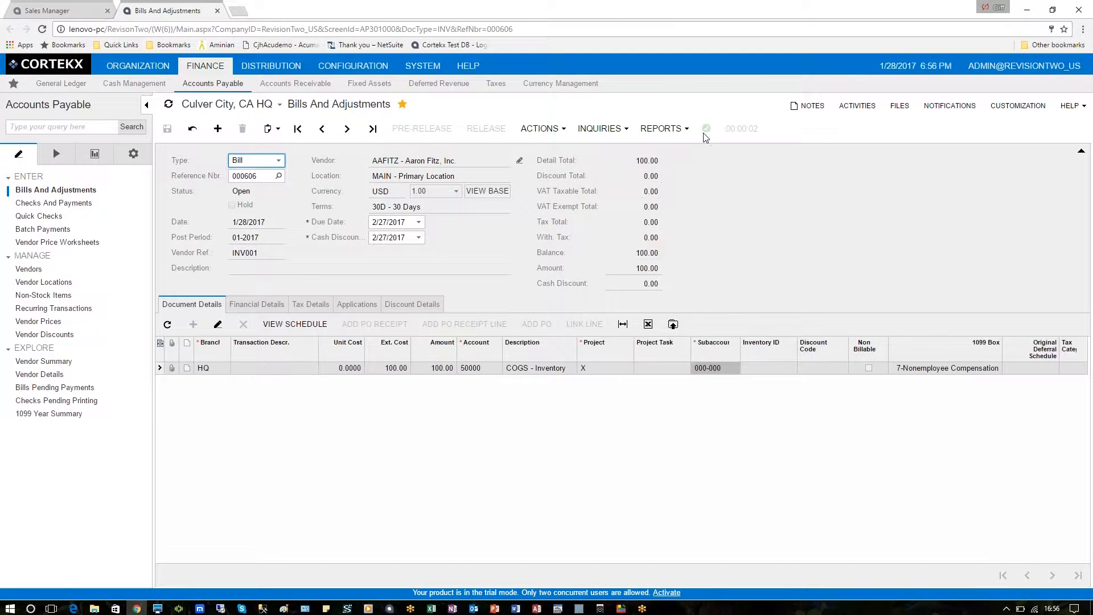
Step: View the journal transaction batch linked in the bill's financial details, and close it
{"action": "left_click", "coordinate": [273, 305]}
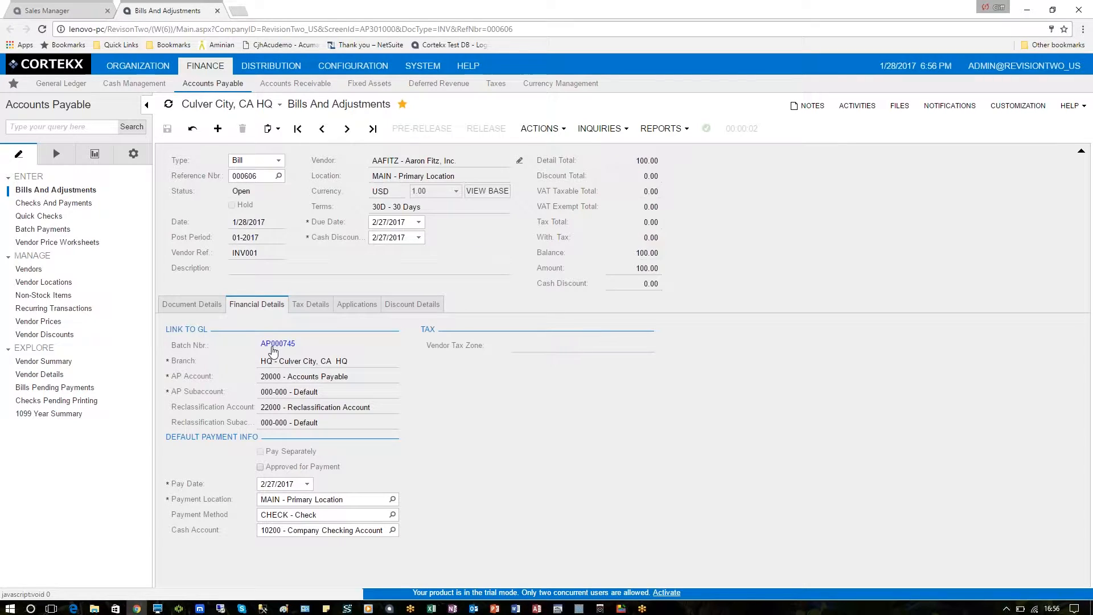
{"action": "left_click", "coordinate": [273, 348]}
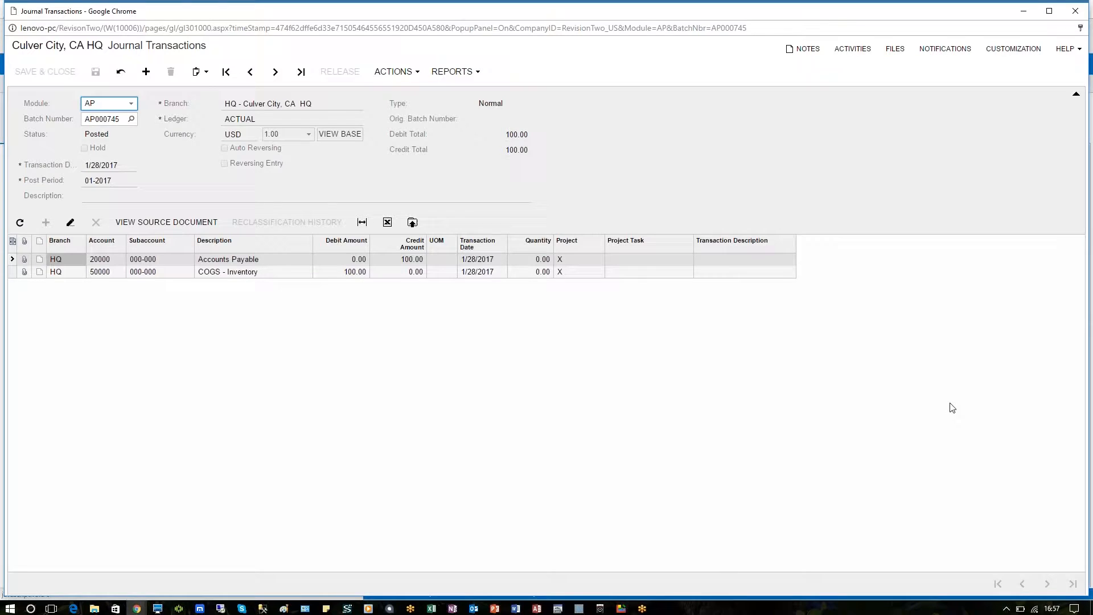
{"action": "key", "text": "alt+F4"}
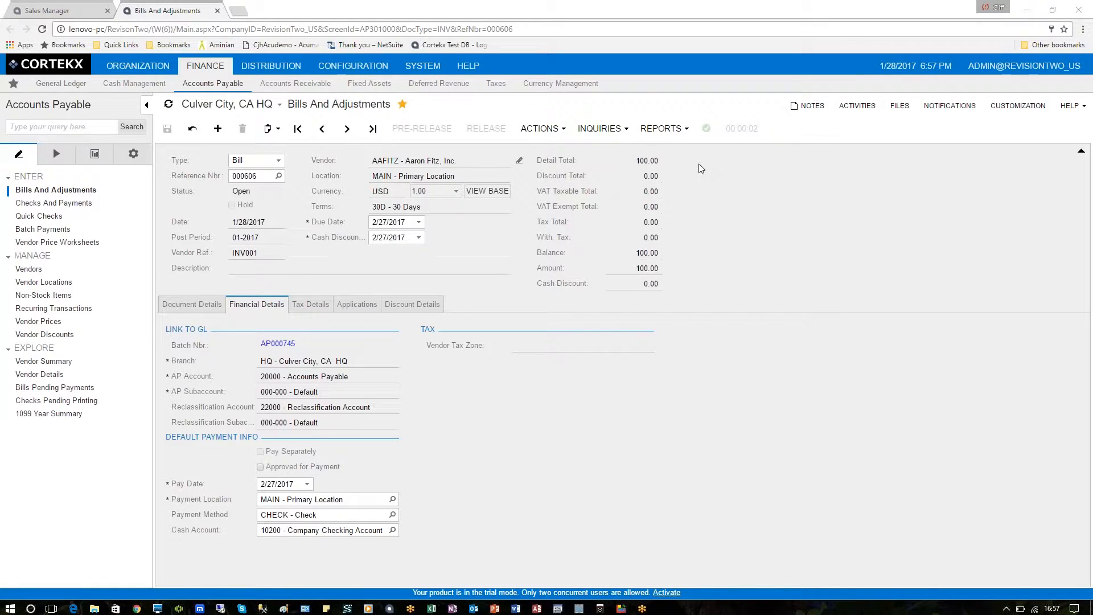
Step: View the AP Register Detailed report for the released bill and return to the bill
{"action": "left_click", "coordinate": [686, 134]}
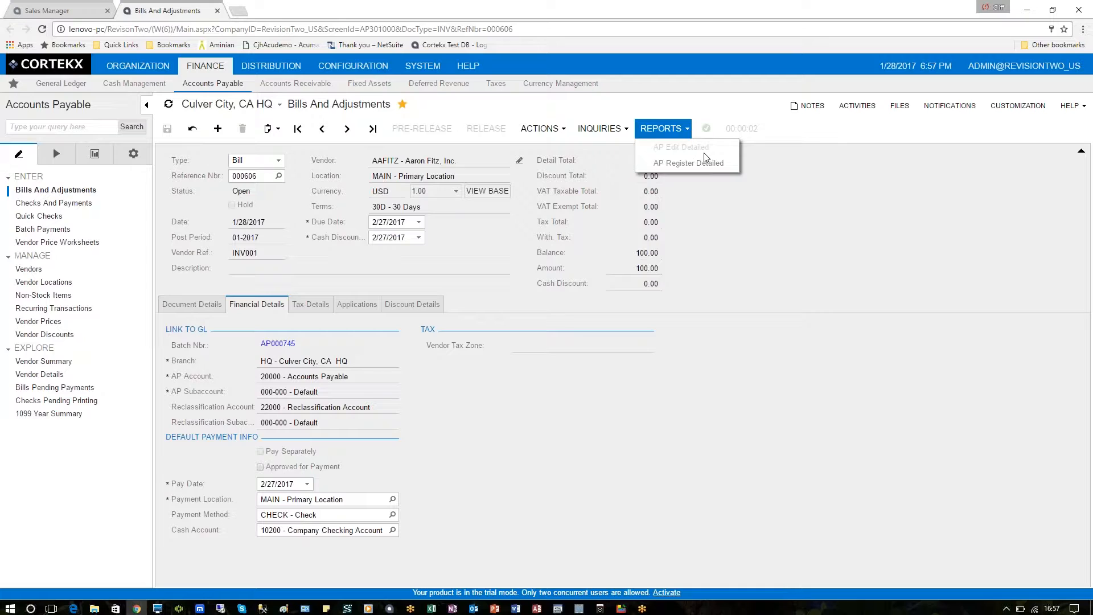
{"action": "left_click", "coordinate": [674, 164]}
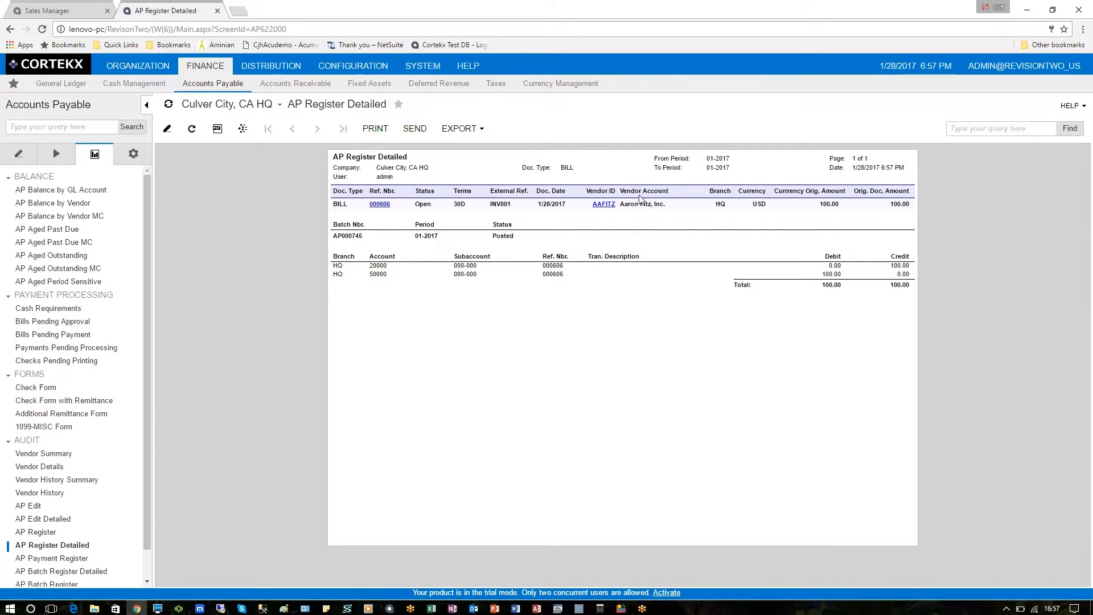
{"action": "left_click", "coordinate": [9, 30]}
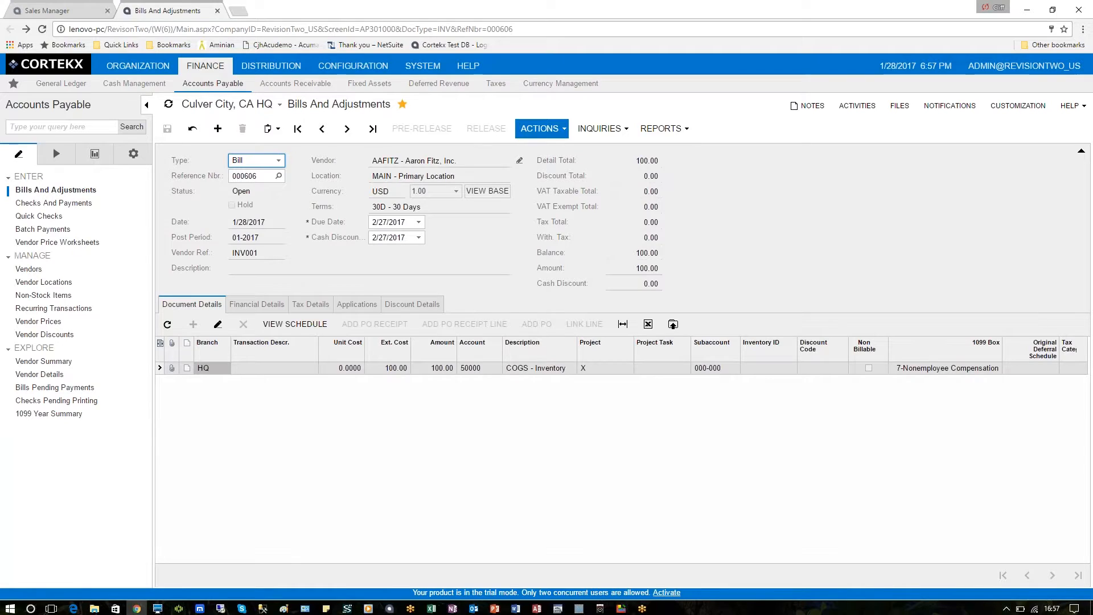
{"action": "left_click", "coordinate": [558, 131]}
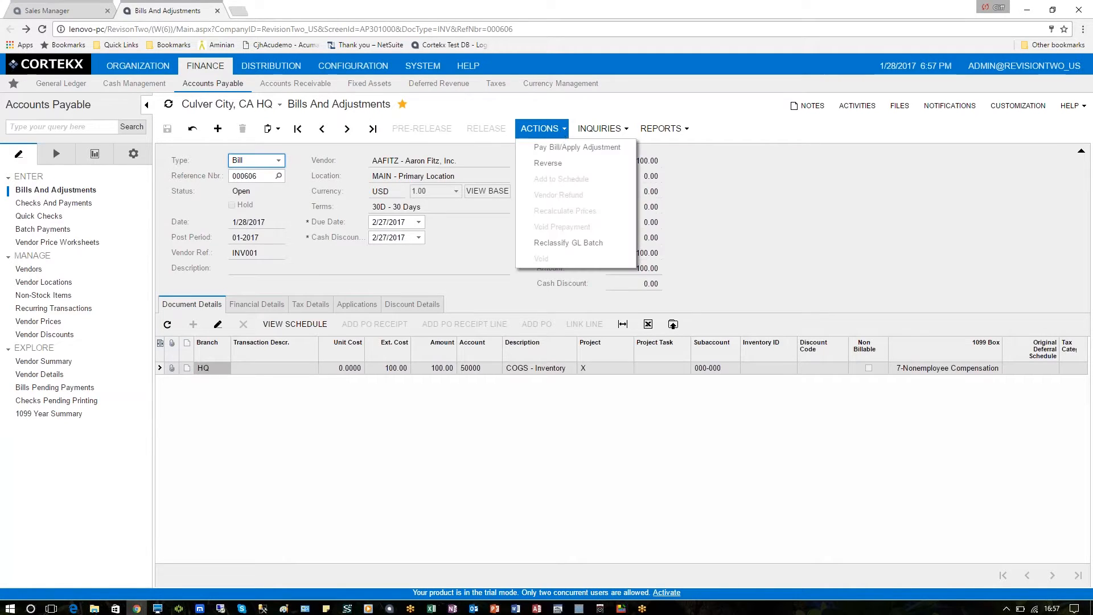
{"action": "left_click", "coordinate": [591, 155]}
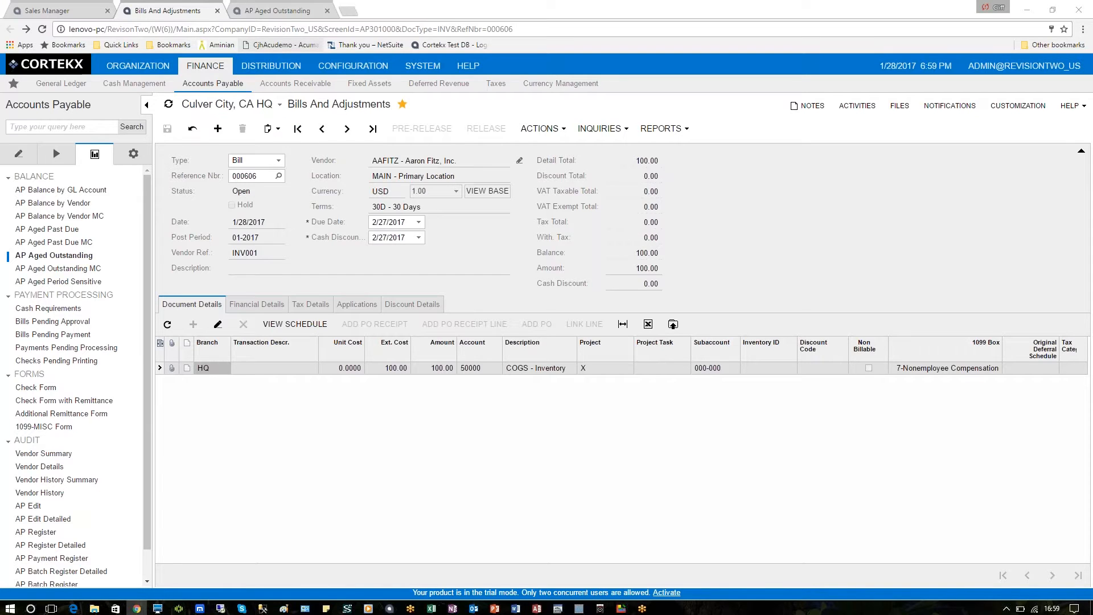
Step: Check the AP Aged Outstanding report for the INV001 bill and go back to the bill
{"action": "left_click", "coordinate": [276, 13]}
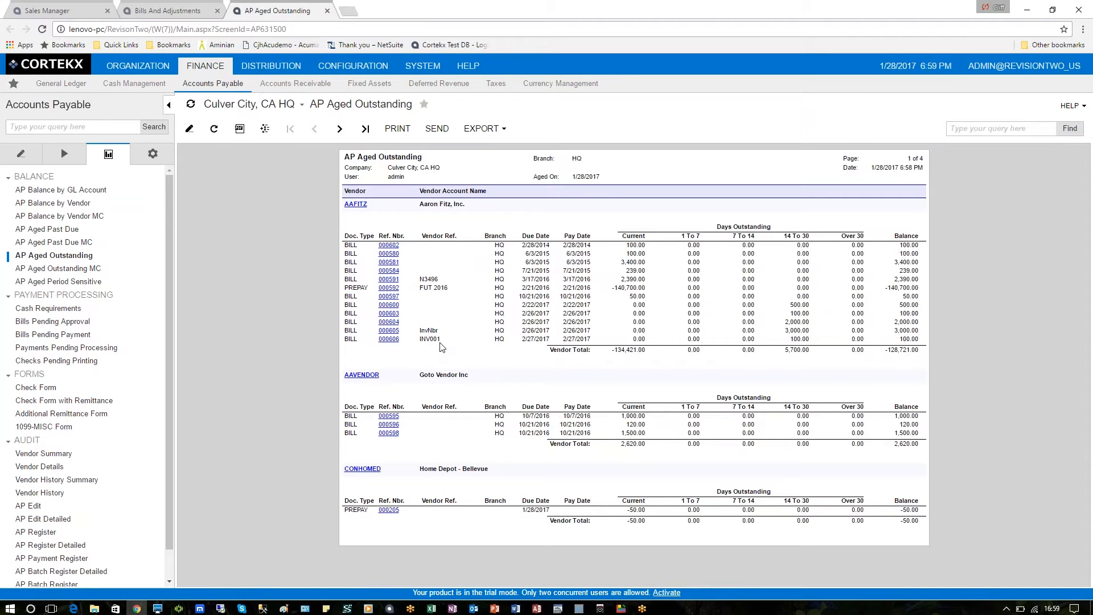
{"action": "left_click", "coordinate": [177, 12]}
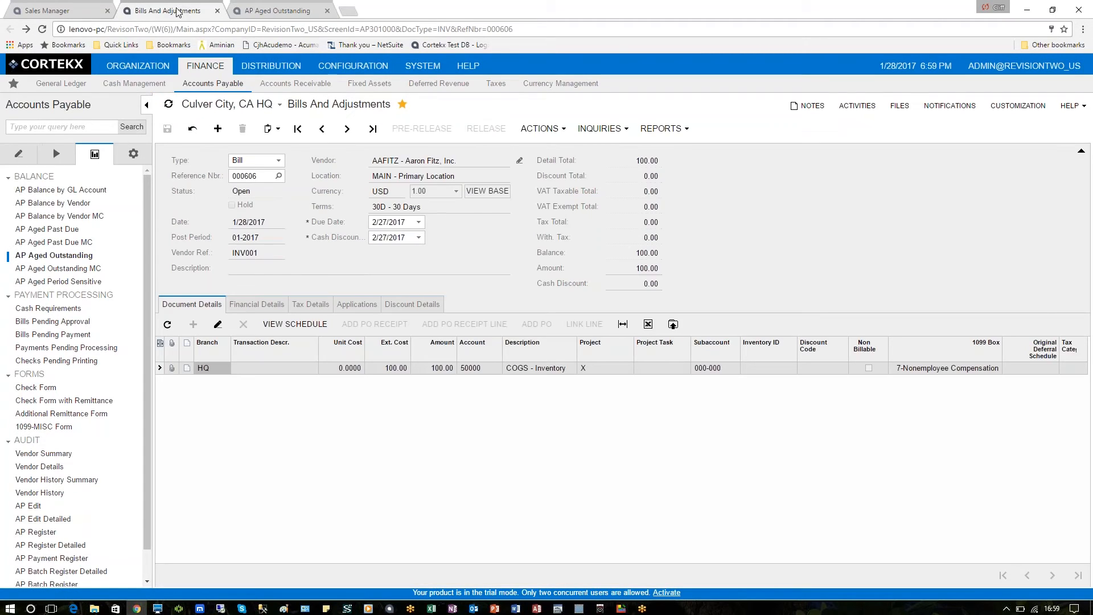